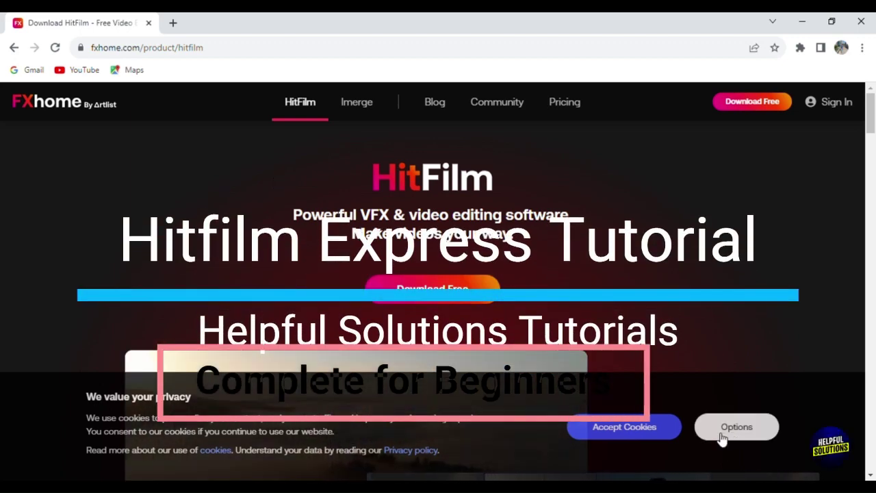
Accept the fxhome.com cookies and scroll down through the HitFilm product page
{"action": "left_click", "coordinate": [661, 430]}
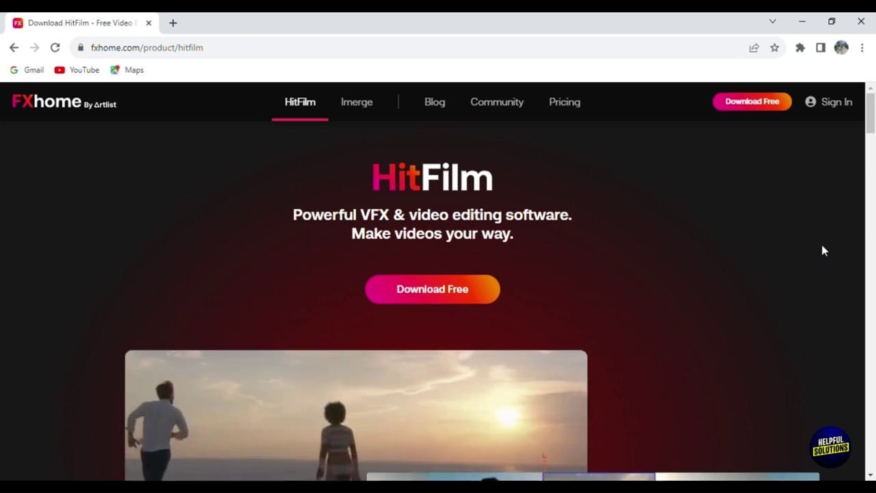
{"action": "scroll", "coordinate": [824, 251], "scroll_direction": "down", "scroll_amount": 2}
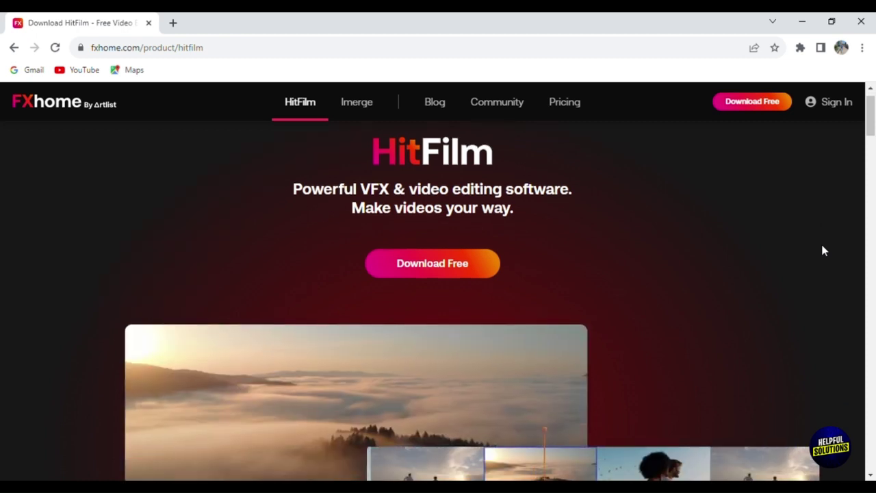
{"action": "scroll", "coordinate": [823, 250], "scroll_direction": "down", "scroll_amount": 1}
{"action": "scroll", "coordinate": [823, 250], "scroll_direction": "down", "scroll_amount": 3}
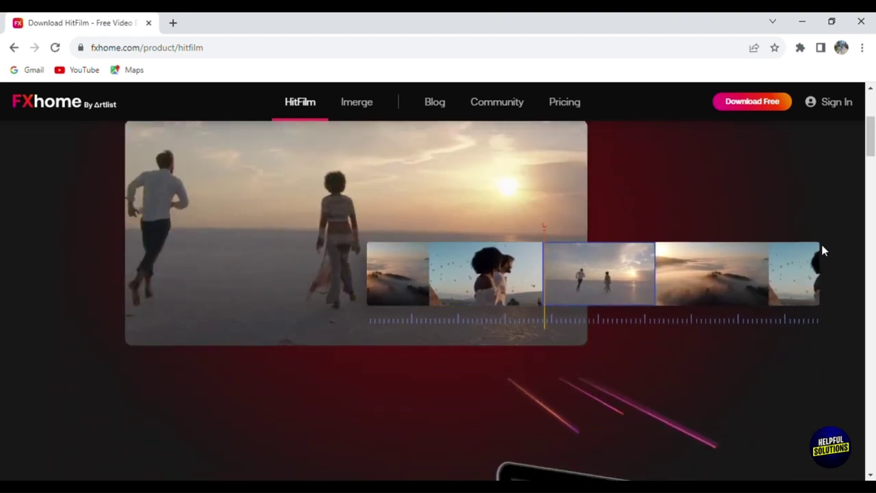
{"action": "scroll", "coordinate": [823, 251], "scroll_direction": "down", "scroll_amount": 4}
{"action": "scroll", "coordinate": [824, 250], "scroll_direction": "down", "scroll_amount": 3}
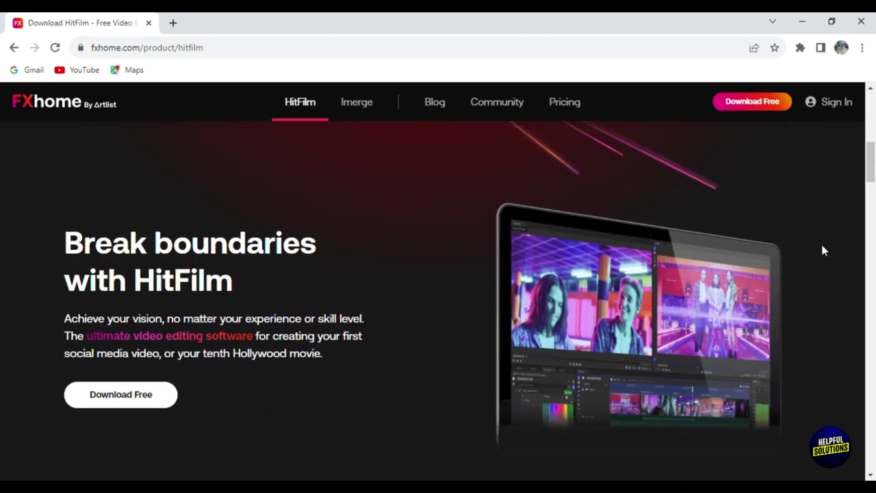
{"action": "scroll", "coordinate": [824, 250], "scroll_direction": "down", "scroll_amount": 2}
{"action": "scroll", "coordinate": [824, 251], "scroll_direction": "down", "scroll_amount": 3}
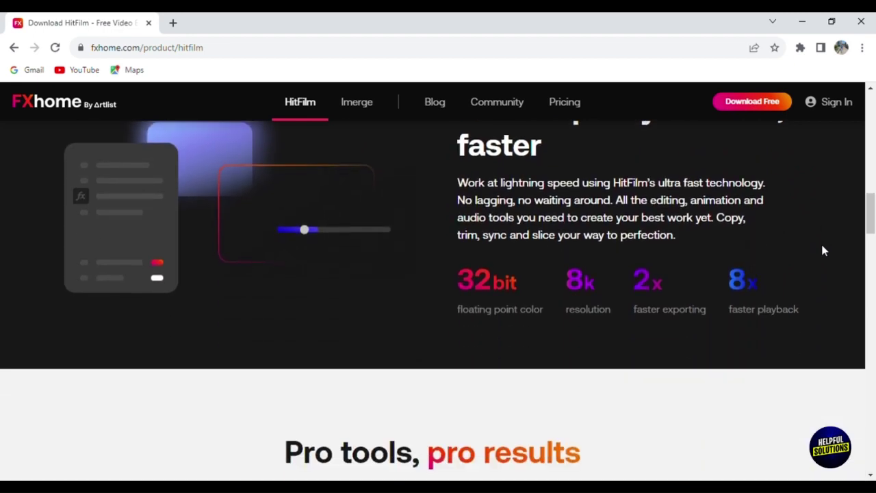
{"action": "scroll", "coordinate": [824, 250], "scroll_direction": "down", "scroll_amount": 3}
{"action": "scroll", "coordinate": [823, 251], "scroll_direction": "down", "scroll_amount": 8}
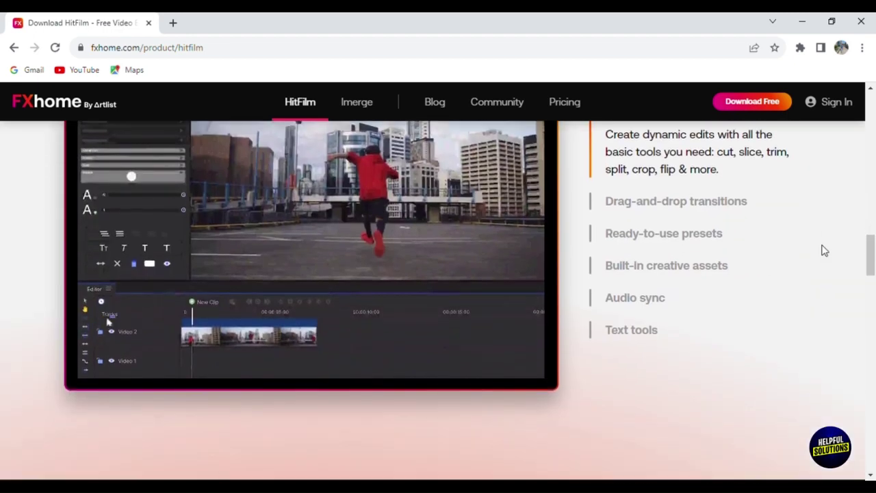
{"action": "scroll", "coordinate": [824, 250], "scroll_direction": "down", "scroll_amount": 6}
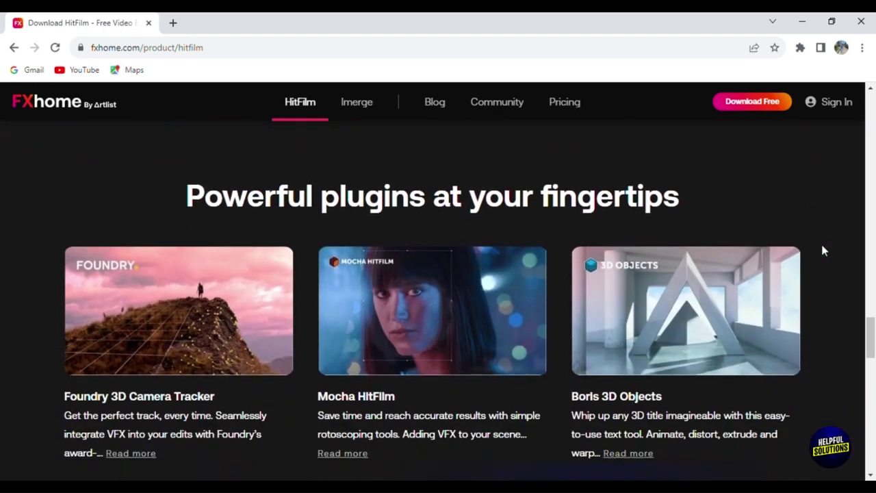
{"action": "scroll", "coordinate": [824, 250], "scroll_direction": "down", "scroll_amount": 10}
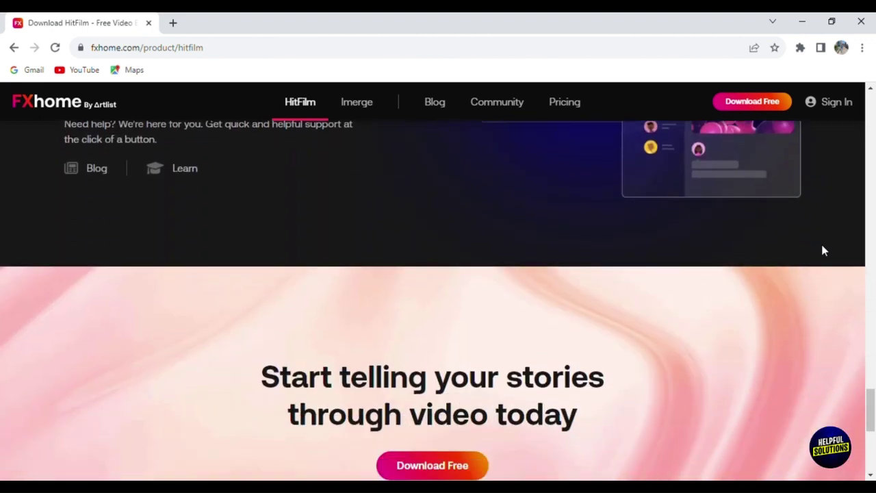
Scroll back up the HitFilm product page to the top
{"action": "scroll", "coordinate": [824, 251], "scroll_direction": "up", "scroll_amount": 9}
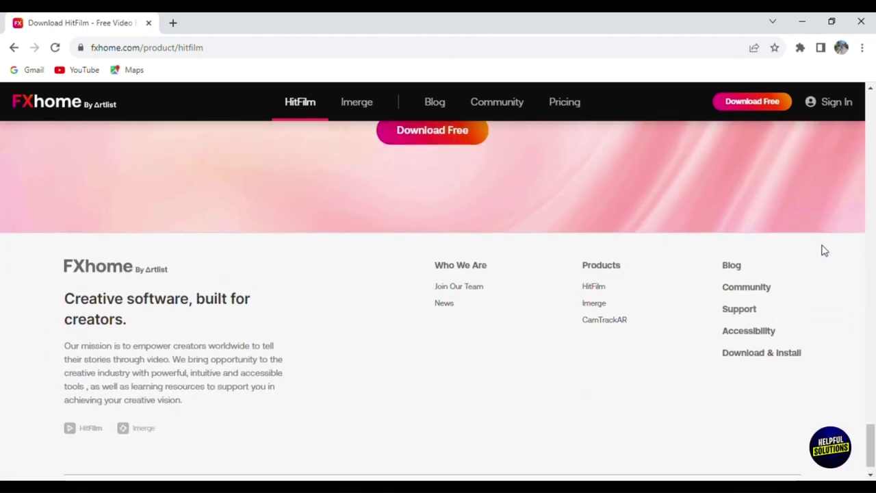
{"action": "scroll", "coordinate": [823, 250], "scroll_direction": "up", "scroll_amount": 5}
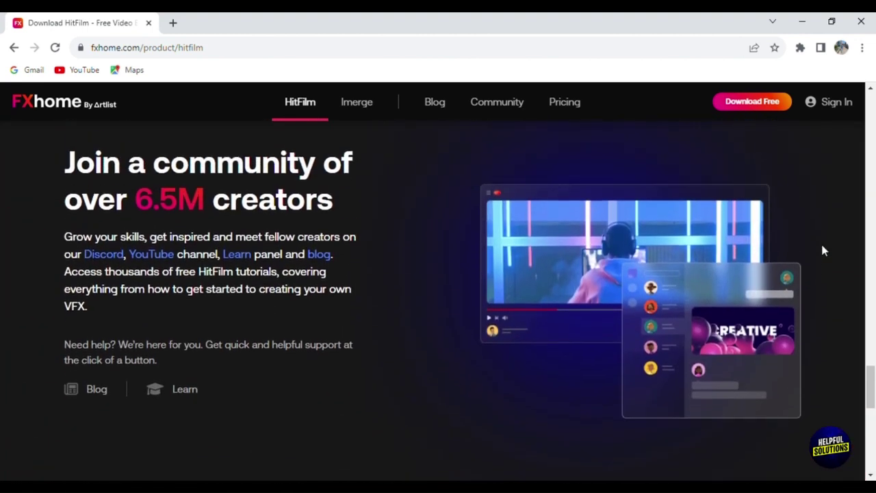
{"action": "scroll", "coordinate": [823, 251], "scroll_direction": "down", "scroll_amount": 1}
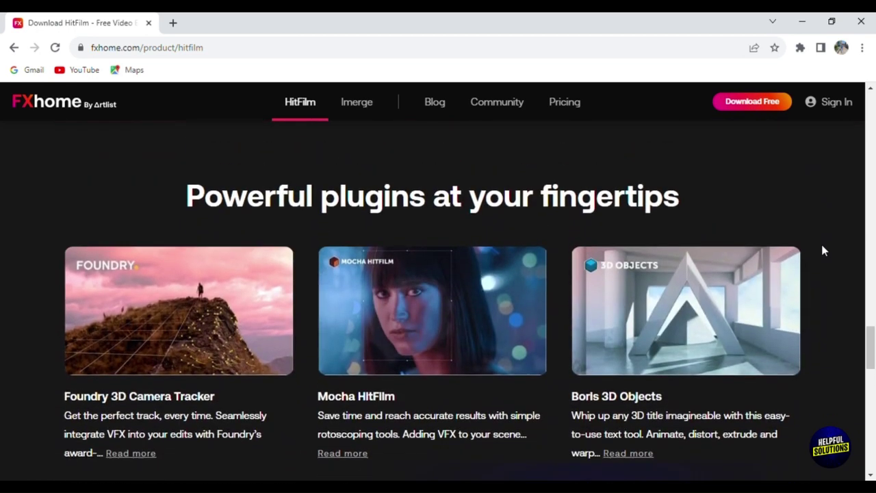
{"action": "scroll", "coordinate": [823, 250], "scroll_direction": "up", "scroll_amount": 5}
{"action": "scroll", "coordinate": [823, 250], "scroll_direction": "up", "scroll_amount": 6}
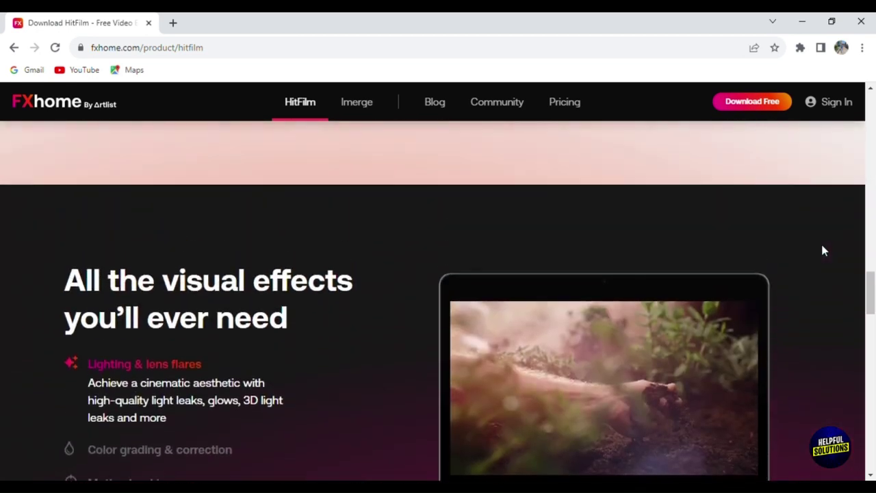
{"action": "scroll", "coordinate": [824, 251], "scroll_direction": "up", "scroll_amount": 5}
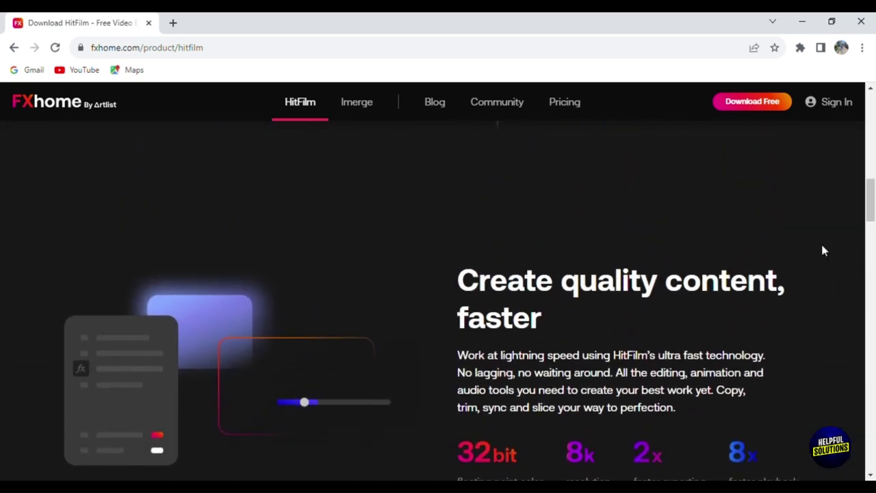
{"action": "scroll", "coordinate": [823, 250], "scroll_direction": "up", "scroll_amount": 6}
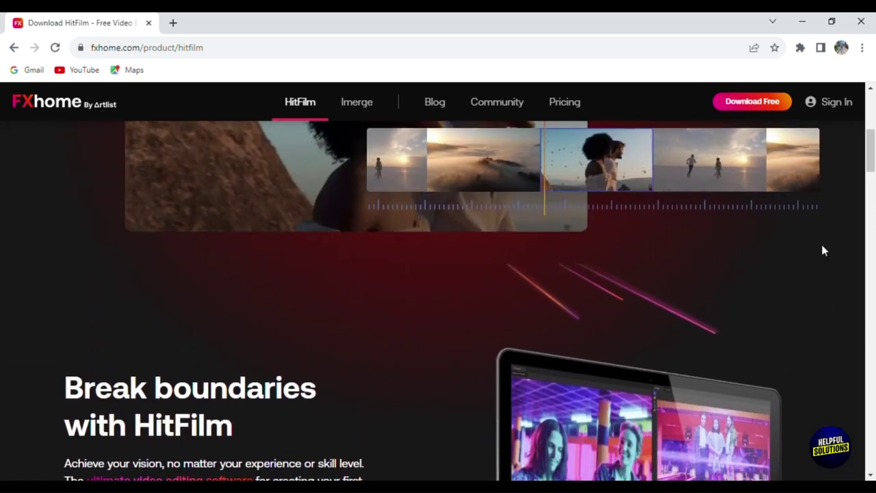
{"action": "scroll", "coordinate": [823, 250], "scroll_direction": "up", "scroll_amount": 5}
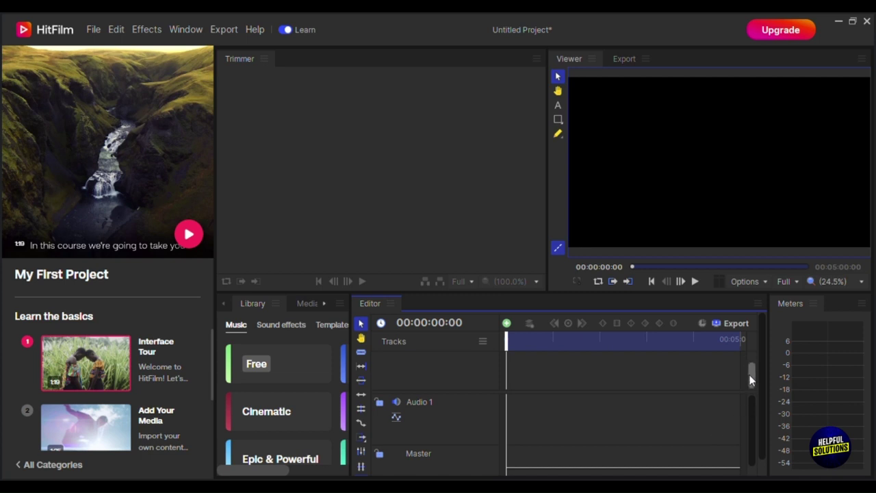
{"action": "left_click_drag", "start_coordinate": [751, 389], "coordinate": [750, 414]}
{"action": "left_click_drag", "start_coordinate": [509, 345], "coordinate": [489, 345]}
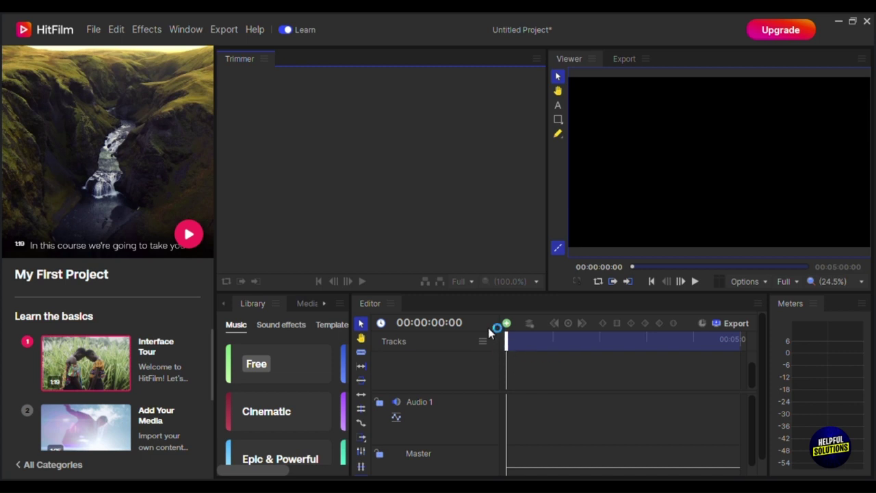
Look through the Library's Sound effects and Templates, then import the screen recording from the File menu
{"action": "left_click", "coordinate": [608, 431]}
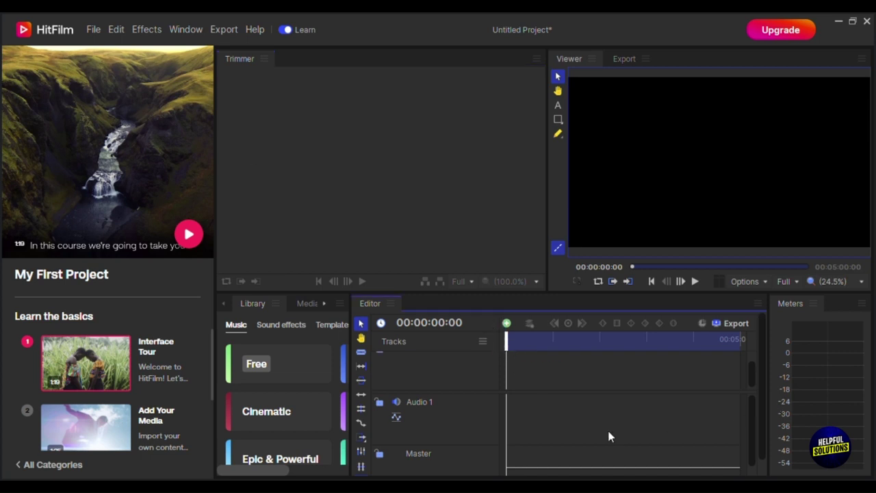
{"action": "left_click", "coordinate": [272, 328]}
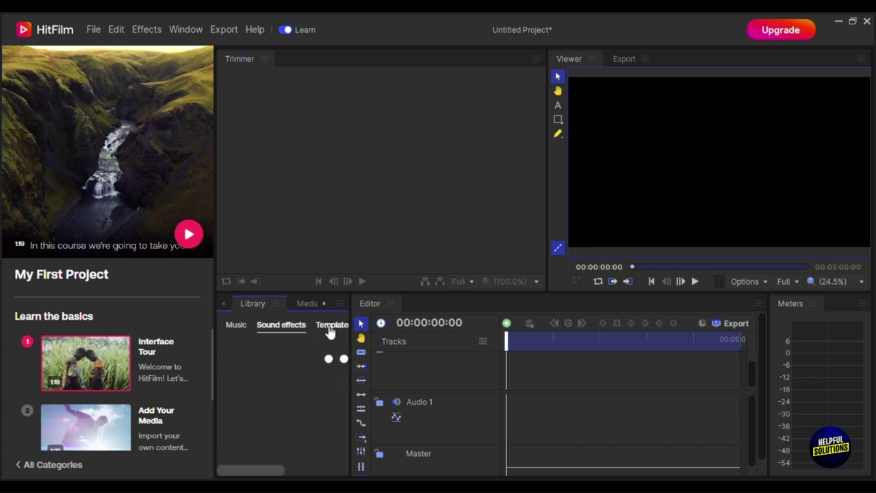
{"action": "left_click", "coordinate": [331, 327]}
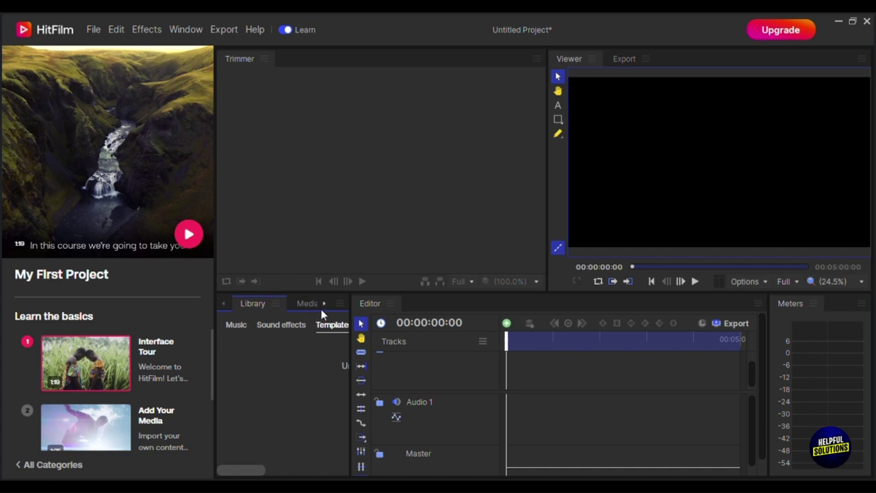
{"action": "left_click", "coordinate": [93, 31]}
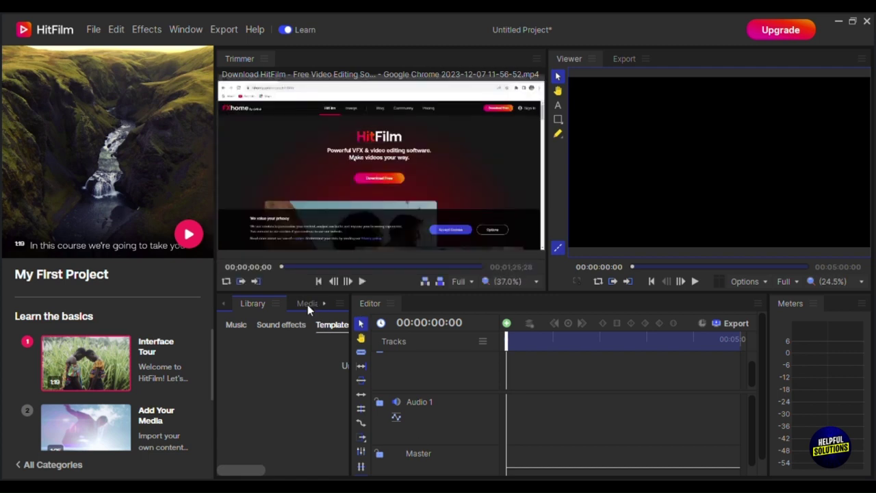
Drag the screen-recording clip from Media to the timeline start and nudge it slightly in the Viewer
{"action": "left_click", "coordinate": [308, 303]}
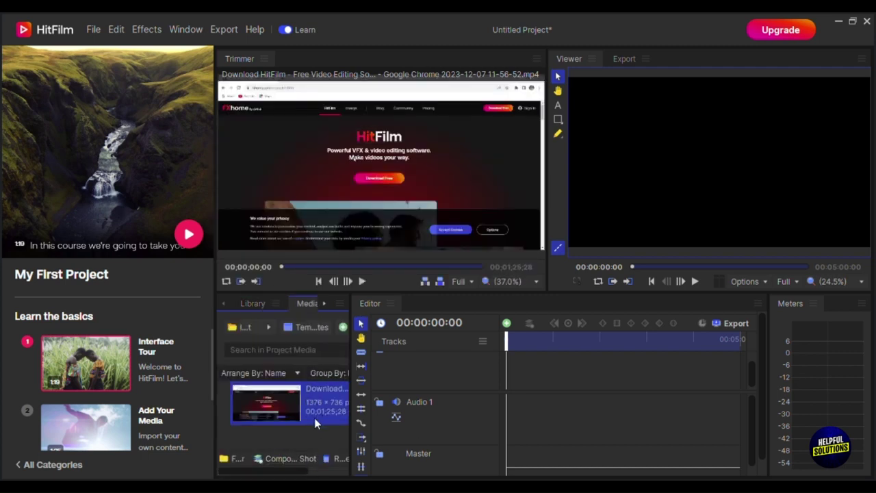
{"action": "left_click_drag", "start_coordinate": [296, 410], "coordinate": [508, 376]}
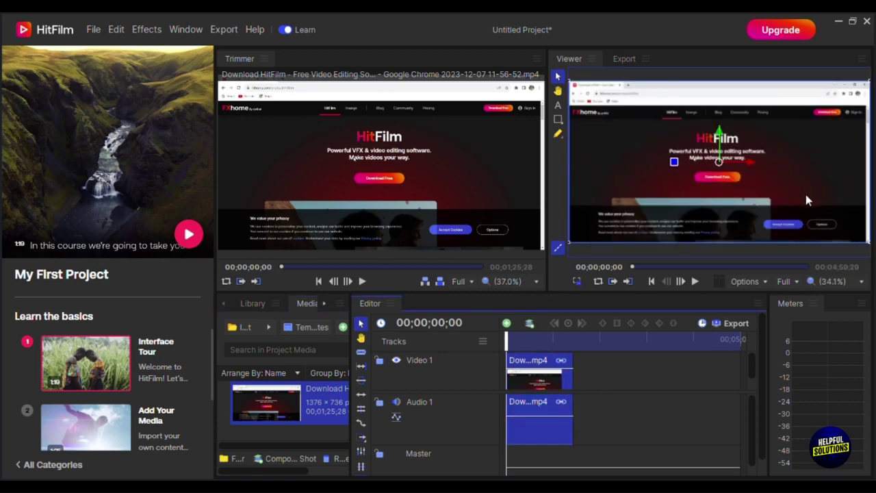
{"action": "left_click", "coordinate": [657, 223]}
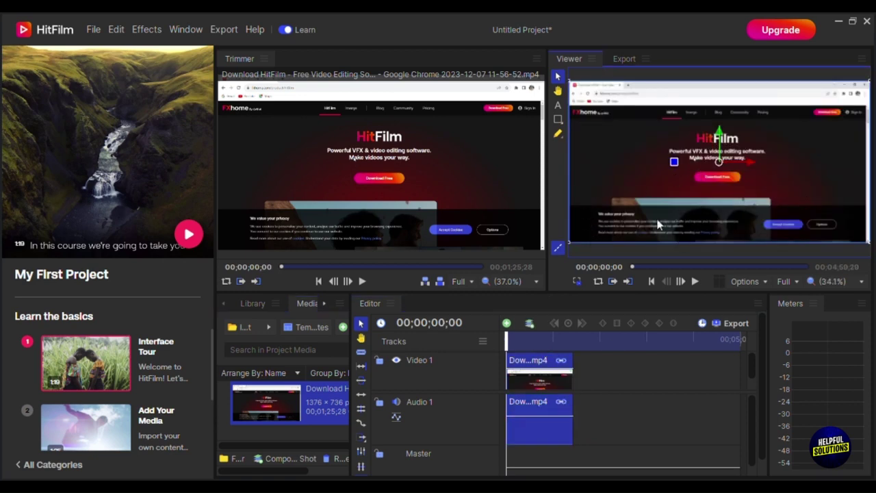
{"action": "mouse_move", "coordinate": [662, 162]}
{"action": "left_mouse_down"}
{"action": "mouse_move", "coordinate": [678, 154]}
{"action": "mouse_move", "coordinate": [663, 171]}
{"action": "left_mouse_up"}
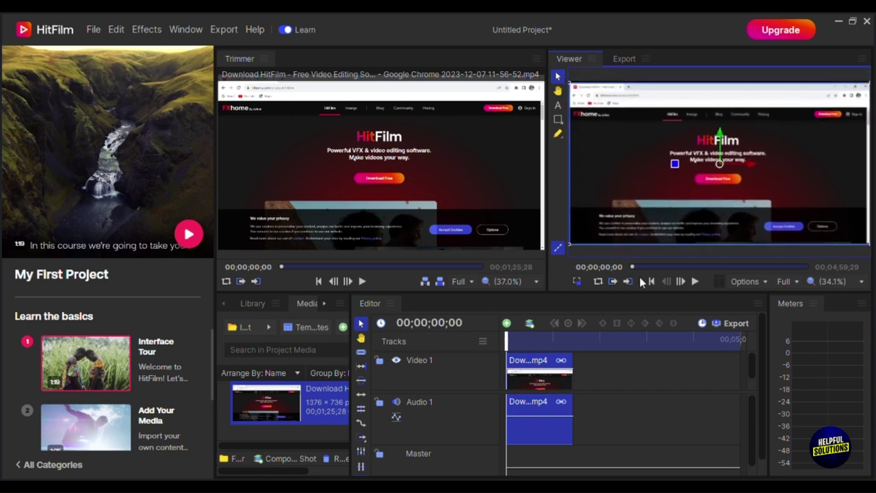
{"action": "scroll", "coordinate": [621, 363], "scroll_direction": "up", "scroll_amount": 1}
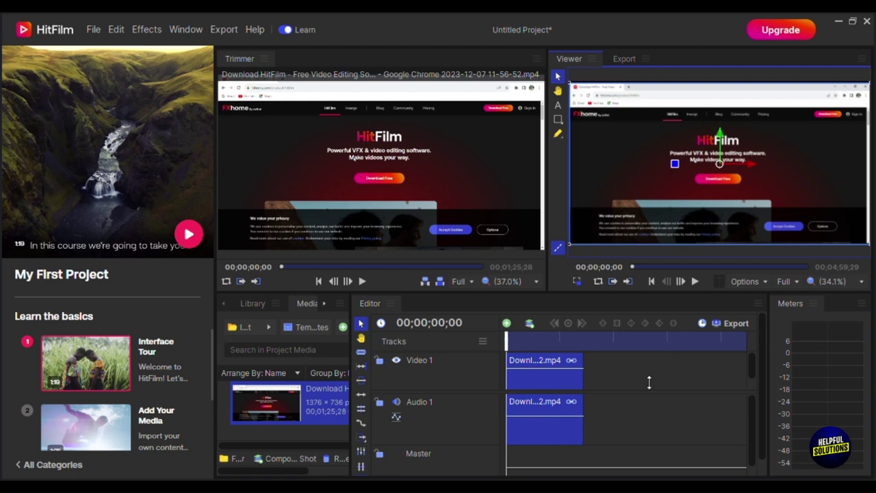
Zoom in on the timeline clips, then click empty timeline space to clear the selection
{"action": "left_click", "coordinate": [595, 406]}
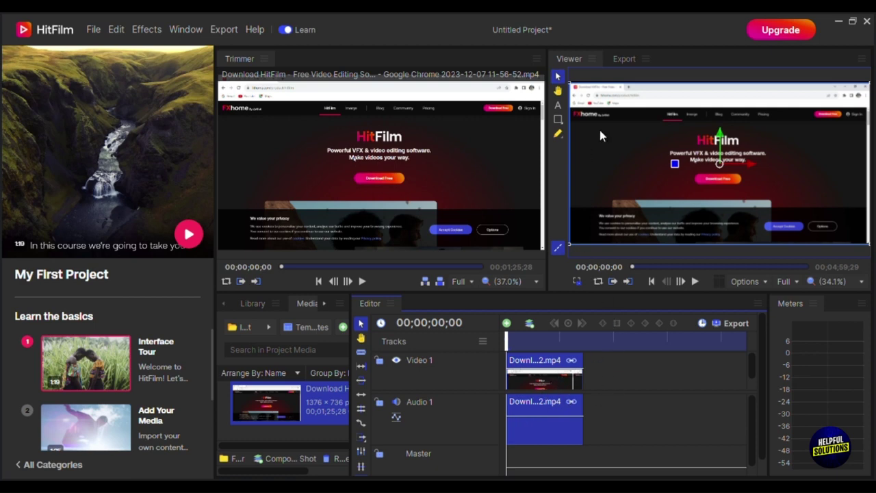
{"action": "left_click", "coordinate": [728, 424]}
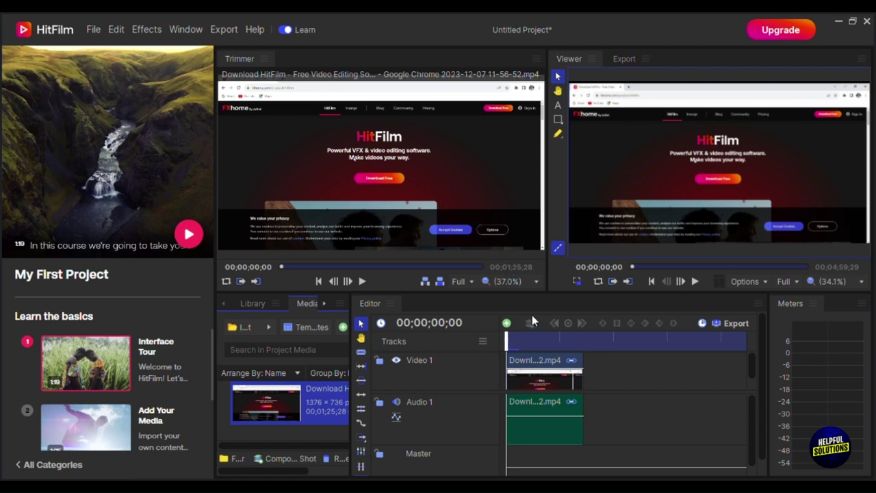
Scroll the Media panel down to Flashy and drag it toward the Editor timeline
{"action": "scroll", "coordinate": [303, 397], "scroll_direction": "down", "scroll_amount": 2}
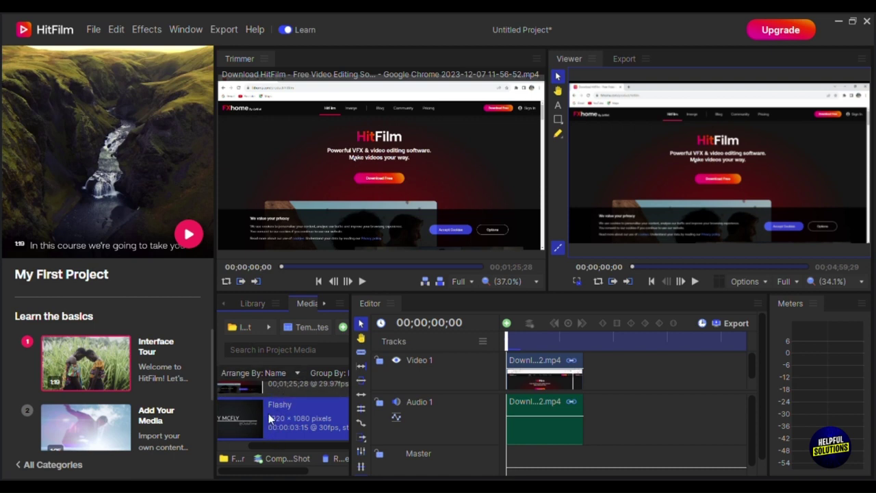
{"action": "mouse_move", "coordinate": [253, 419]}
{"action": "left_mouse_down"}
{"action": "mouse_move", "coordinate": [407, 404]}
{"action": "mouse_move", "coordinate": [541, 423]}
{"action": "mouse_move", "coordinate": [550, 455]}
{"action": "mouse_move", "coordinate": [565, 376]}
{"action": "mouse_move", "coordinate": [600, 371]}
{"action": "left_mouse_up"}
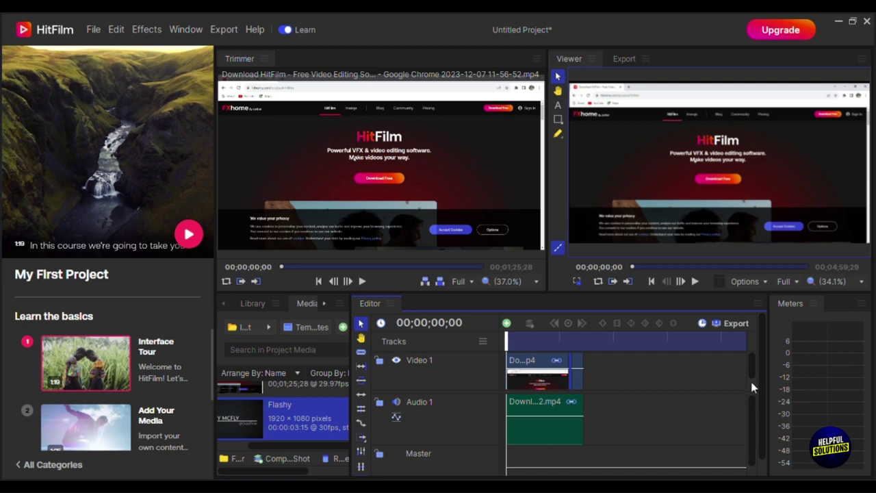
Play the screen-recording clip from the start, then again from 00;01;08;00, and stop playback
{"action": "left_click", "coordinate": [575, 374]}
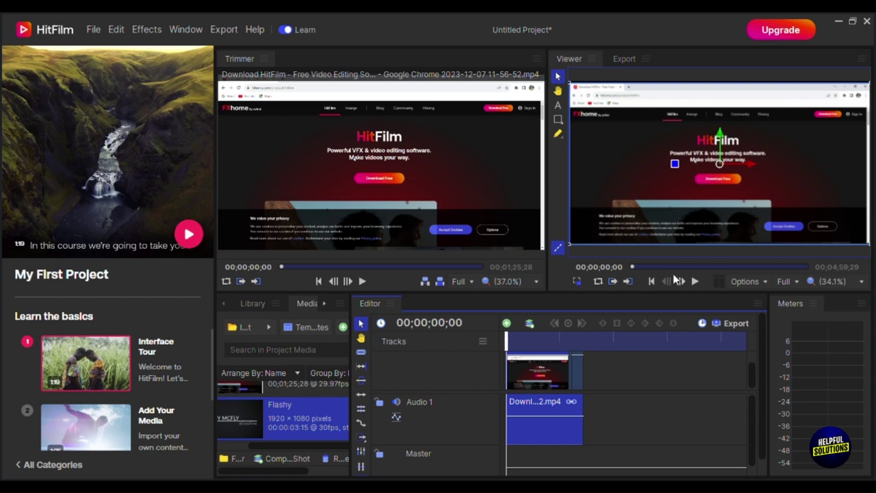
{"action": "left_click", "coordinate": [695, 279]}
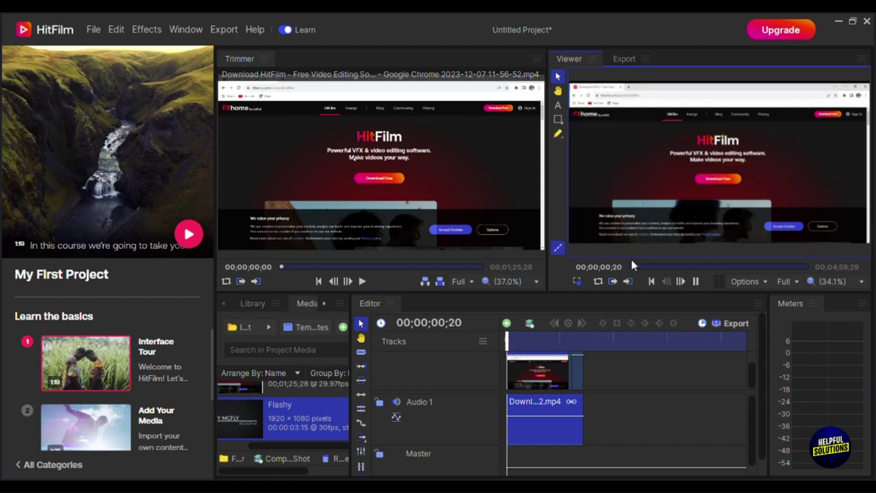
{"action": "left_click", "coordinate": [514, 340]}
{"action": "mouse_move", "coordinate": [556, 341]}
{"action": "left_mouse_down"}
{"action": "mouse_move", "coordinate": [547, 340]}
{"action": "mouse_move", "coordinate": [567, 340]}
{"action": "left_mouse_up"}
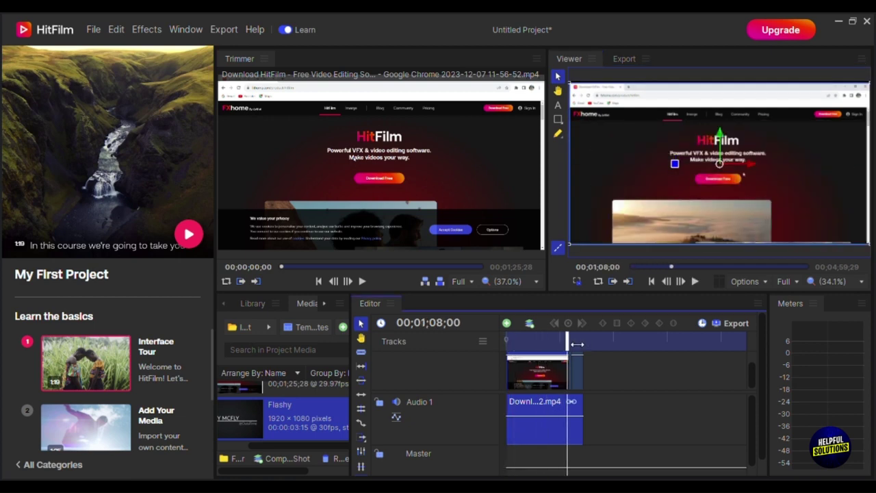
{"action": "left_click", "coordinate": [693, 281]}
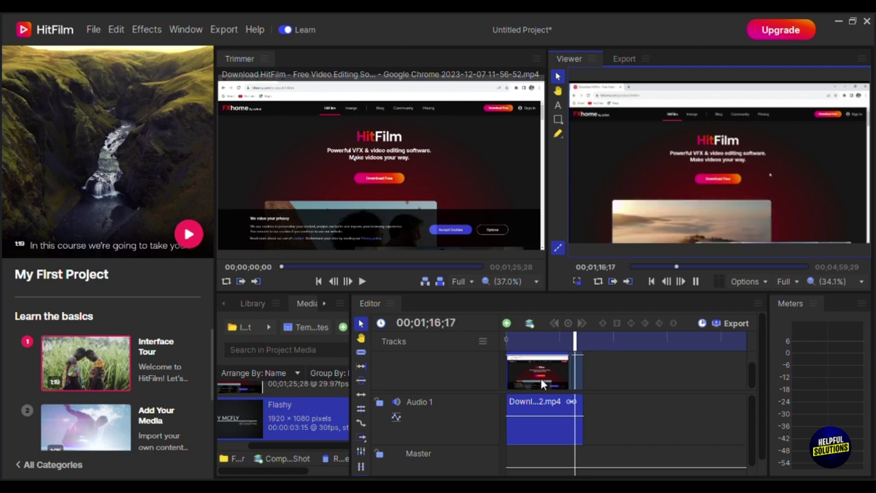
{"action": "key", "text": "space"}
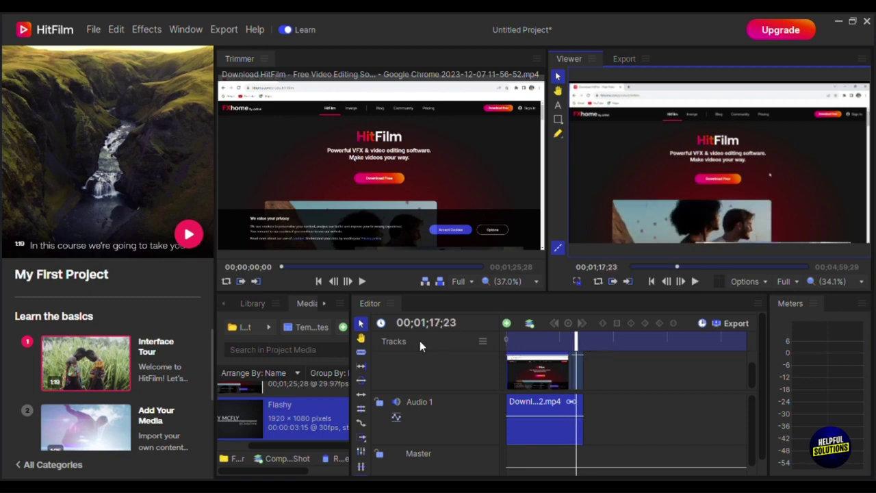
{"action": "left_click", "coordinate": [324, 303]}
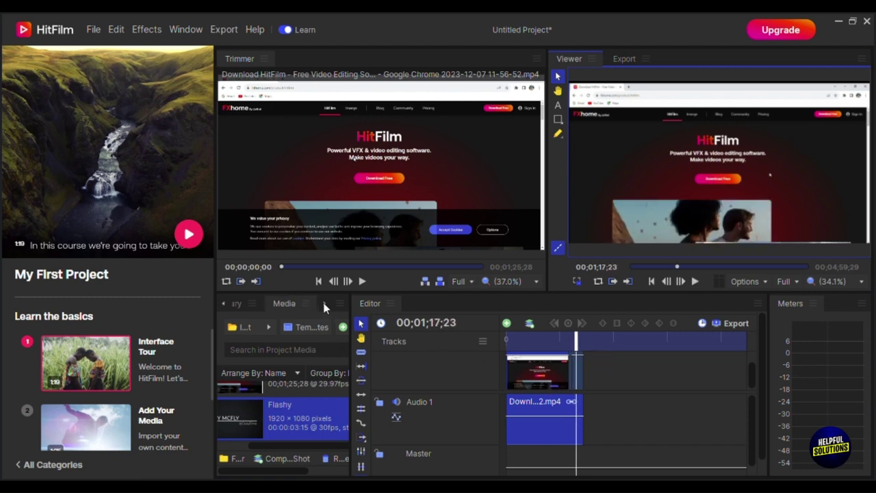
Show the Effects list with the Animation folder expanded to browse its presets
{"action": "left_click", "coordinate": [323, 303]}
{"action": "left_click", "coordinate": [281, 303]}
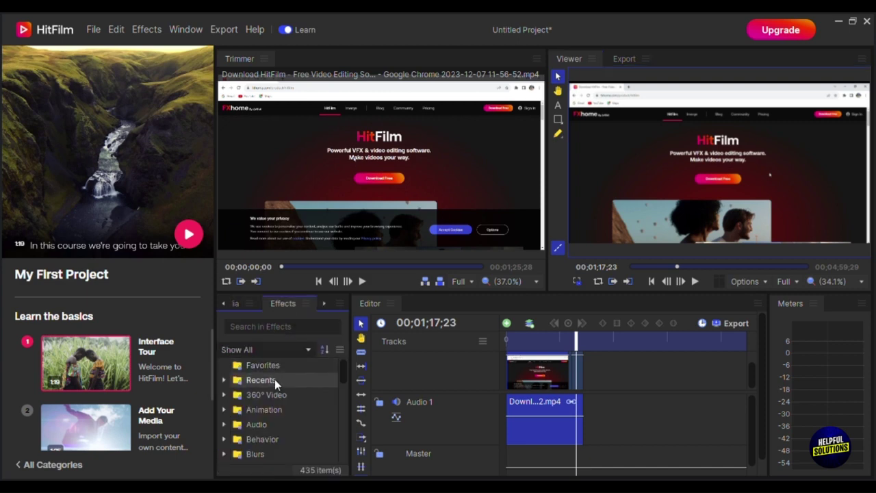
{"action": "left_click", "coordinate": [226, 409]}
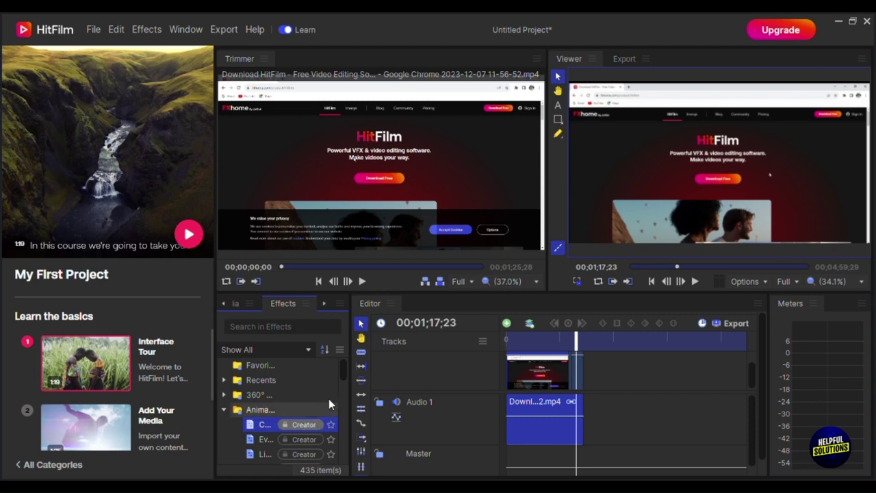
{"action": "scroll", "coordinate": [342, 379], "scroll_direction": "down", "scroll_amount": 5}
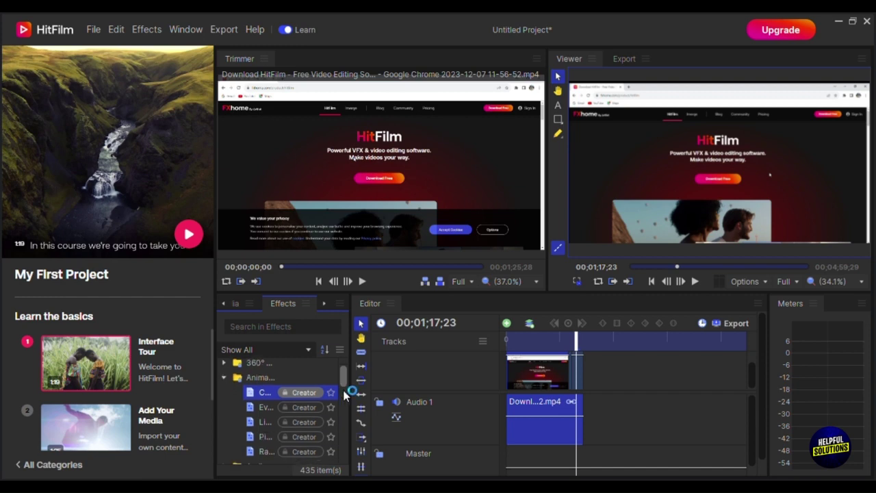
{"action": "scroll", "coordinate": [344, 394], "scroll_direction": "down", "scroll_amount": 1}
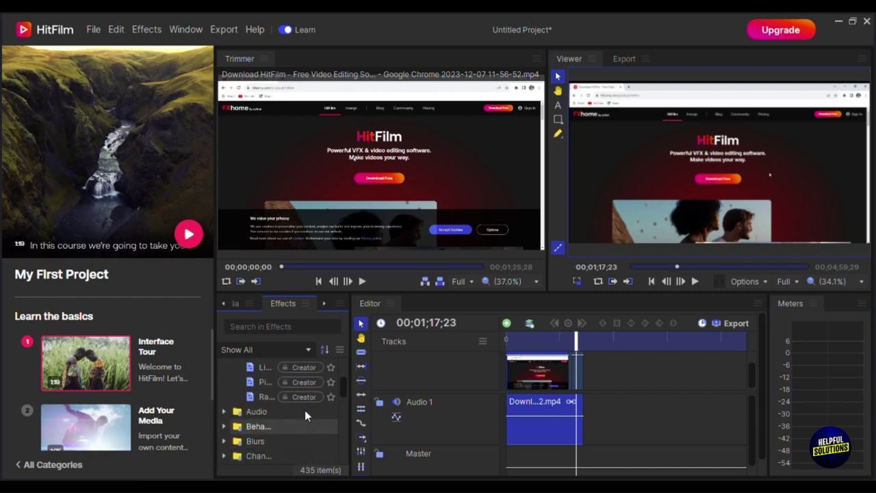
{"action": "left_click_drag", "start_coordinate": [345, 387], "coordinate": [345, 361]}
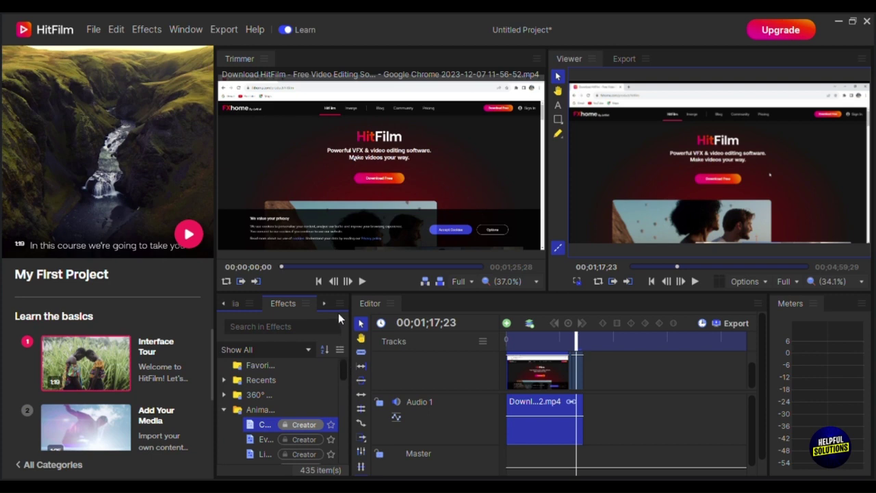
{"action": "left_click", "coordinate": [367, 311]}
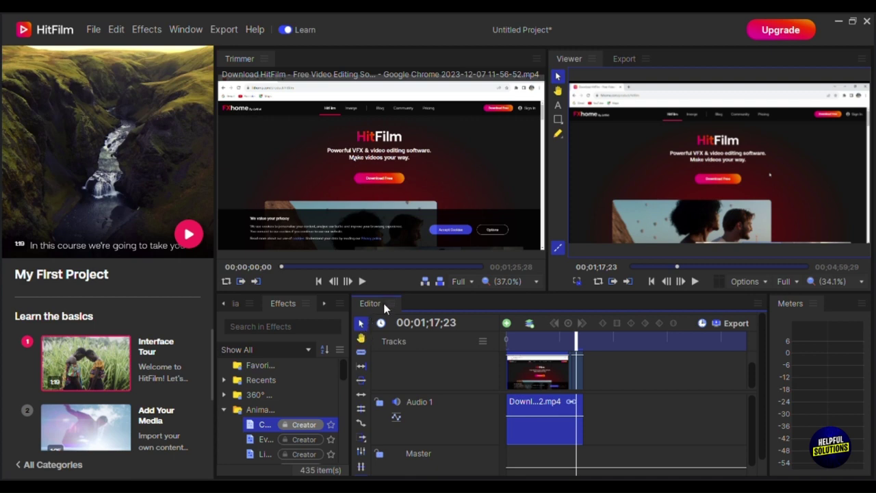
In the Library's free Music category, download the Body on Fire track
{"action": "left_click", "coordinate": [223, 303]}
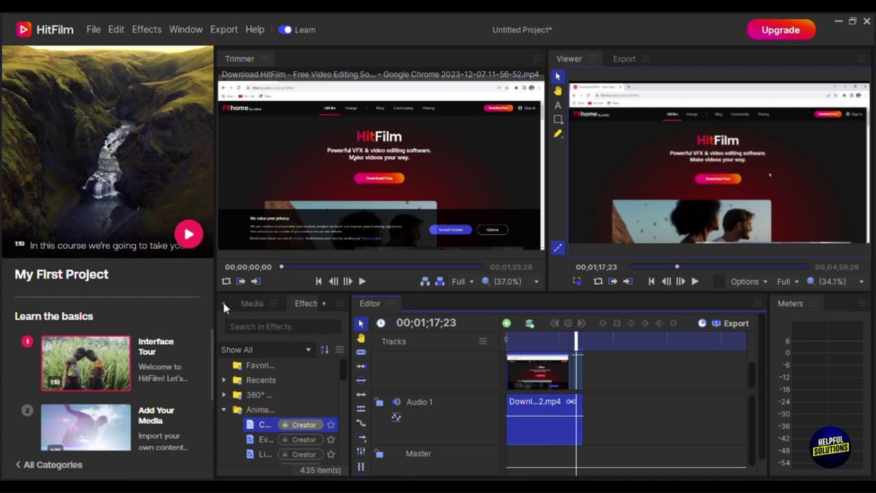
{"action": "left_click", "coordinate": [223, 303]}
{"action": "left_click", "coordinate": [253, 303]}
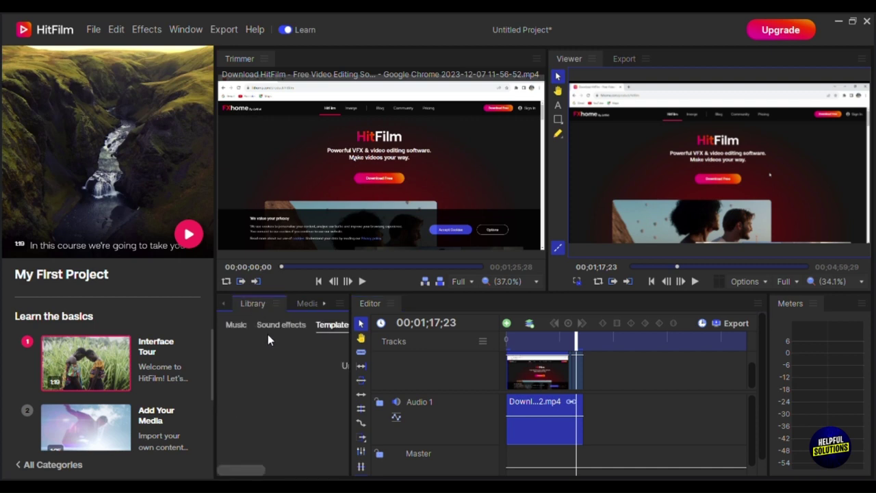
{"action": "left_click", "coordinate": [264, 330]}
{"action": "left_click", "coordinate": [239, 329]}
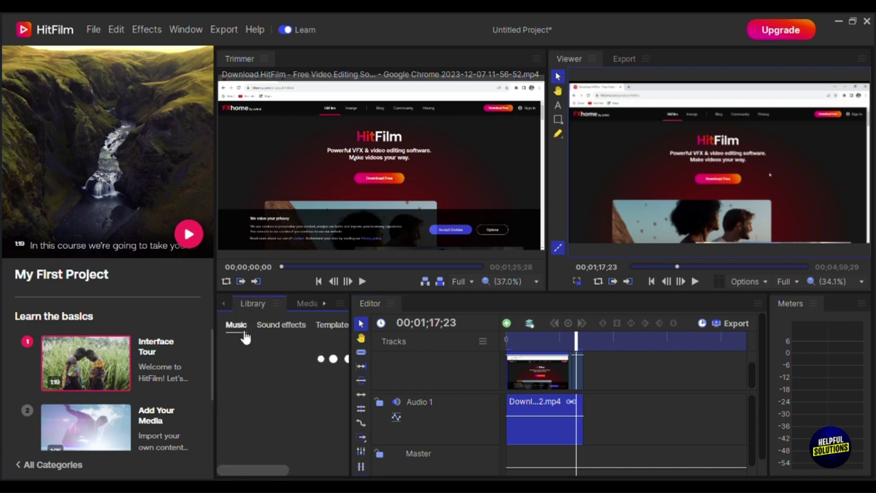
{"action": "left_click_drag", "start_coordinate": [274, 472], "coordinate": [297, 471]}
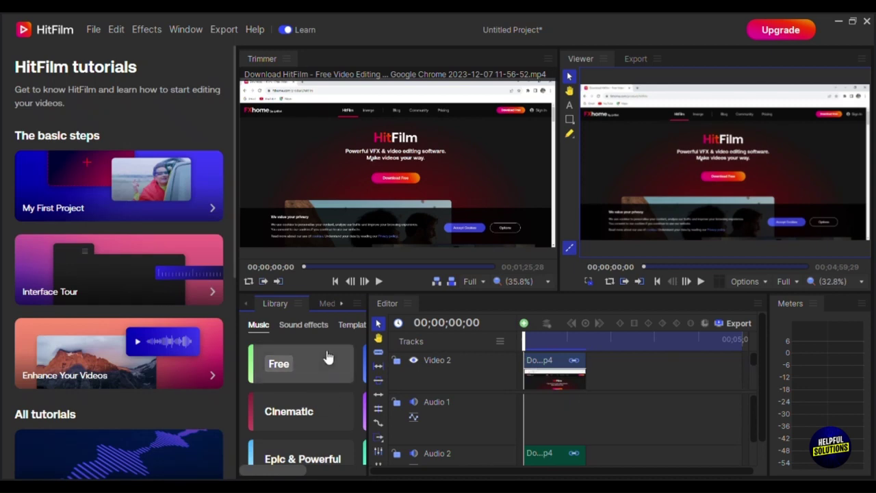
{"action": "left_click", "coordinate": [326, 357]}
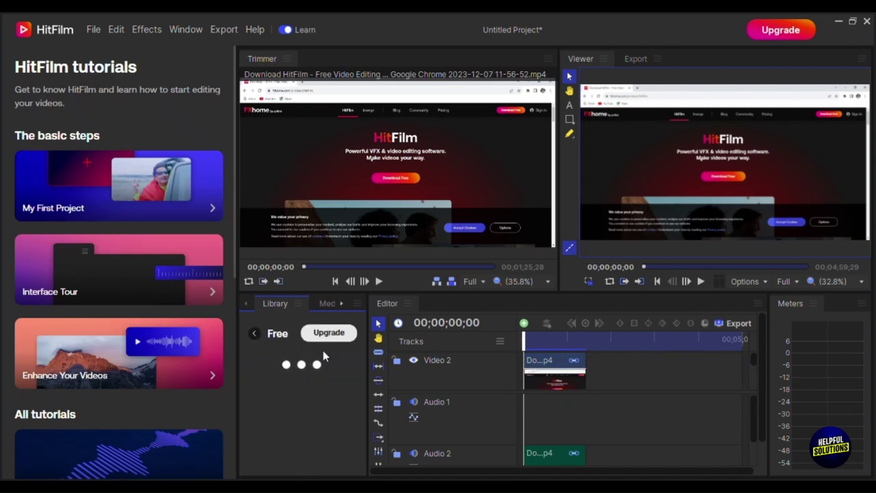
{"action": "left_click", "coordinate": [306, 370]}
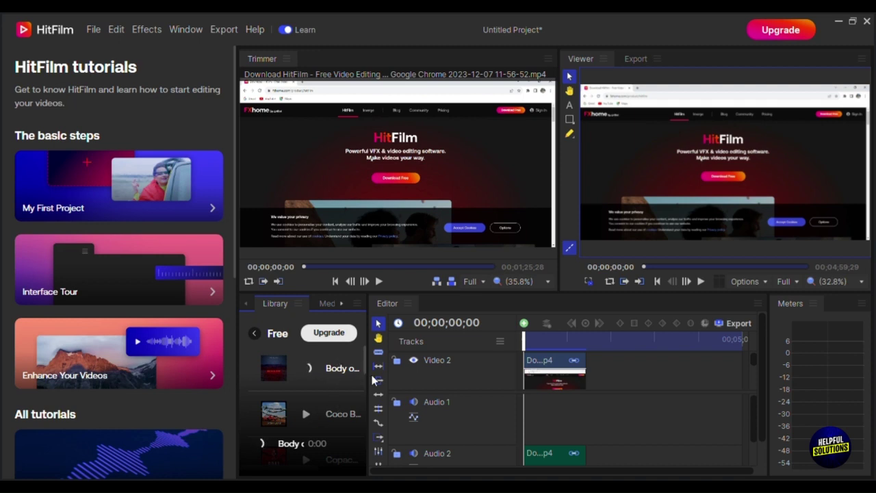
Drag Body on Fire.wav from Media onto the start of Audio 1 and play it with the video
{"action": "left_click", "coordinate": [330, 305]}
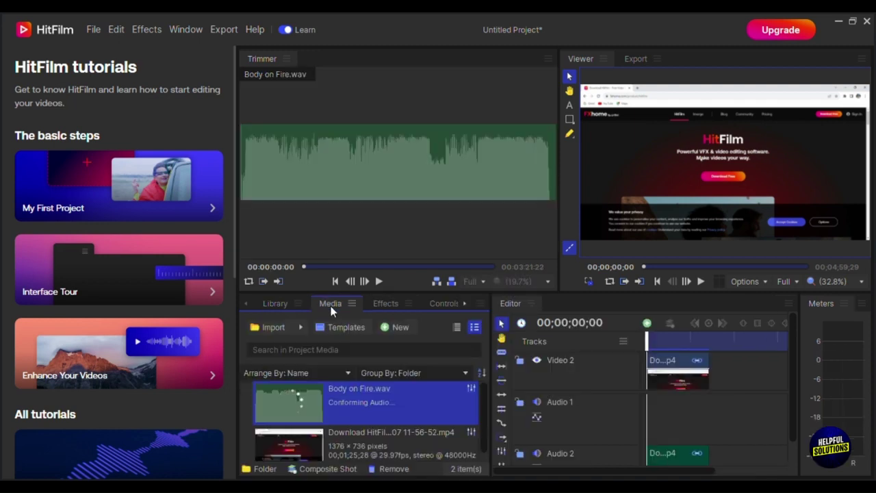
{"action": "left_click_drag", "start_coordinate": [349, 403], "coordinate": [651, 420]}
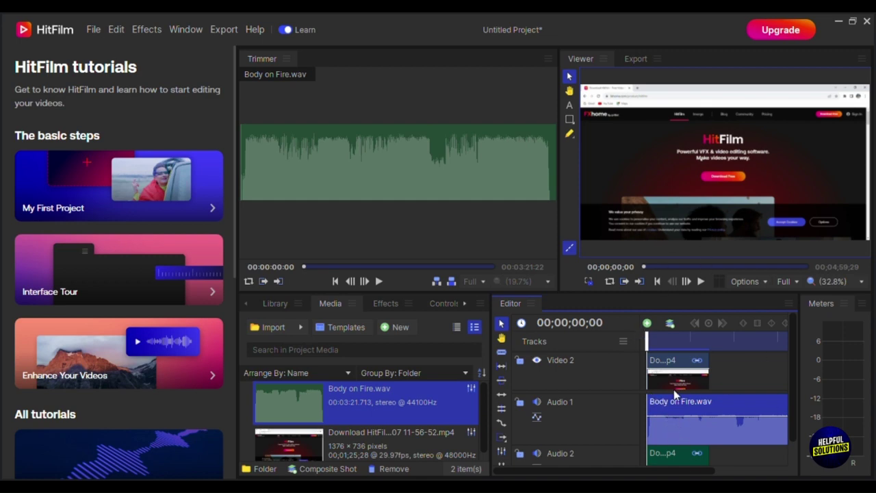
{"action": "key", "text": "space"}
{"action": "key", "text": "space"}
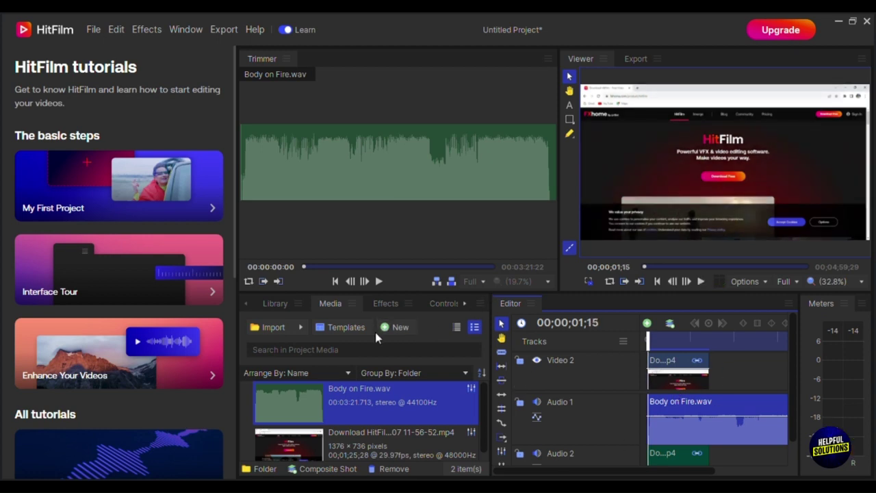
{"action": "scroll", "coordinate": [489, 421], "scroll_direction": "down", "scroll_amount": 1}
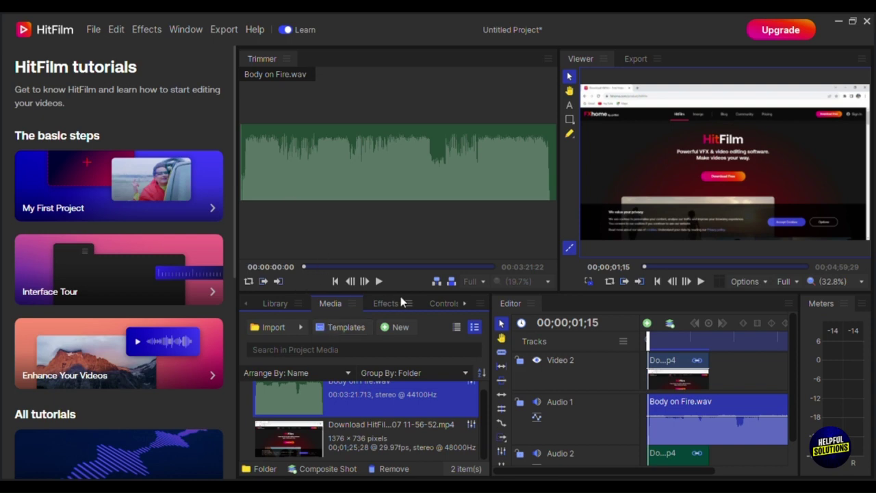
{"action": "left_click", "coordinate": [743, 281]}
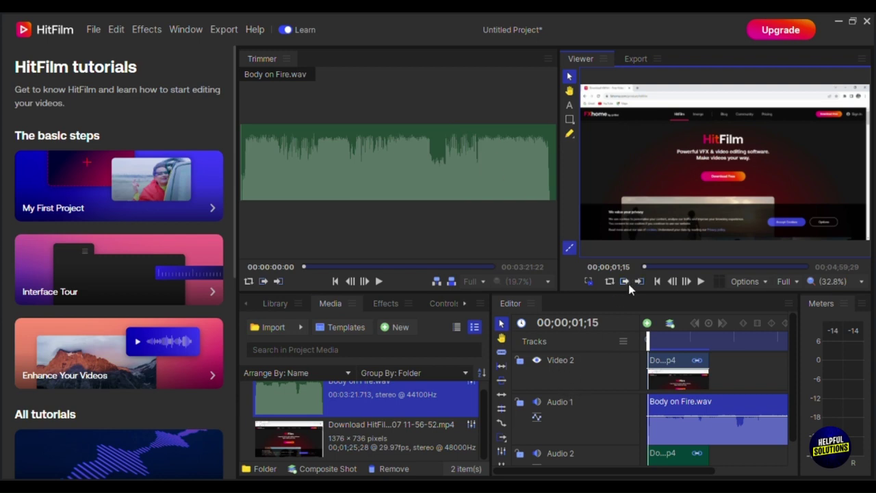
Drag the screen-recording picture right, then back left, in the Viewer
{"action": "left_click_drag", "start_coordinate": [692, 209], "coordinate": [730, 208]}
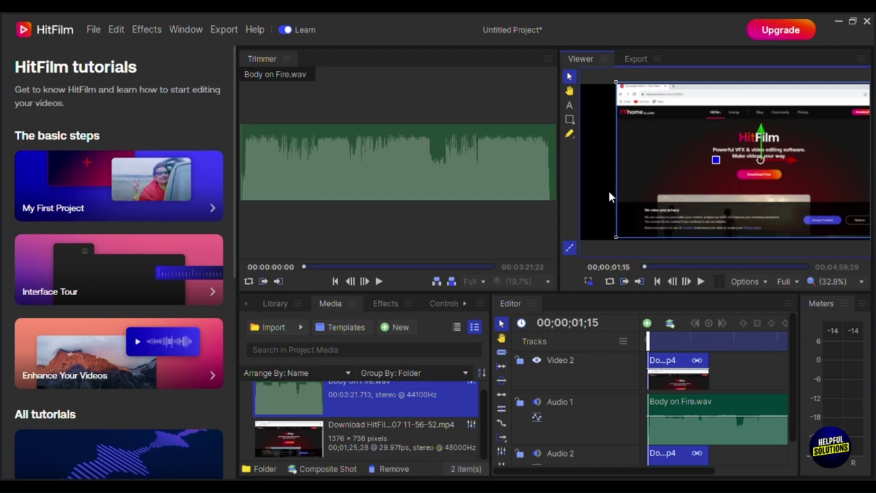
{"action": "left_click_drag", "start_coordinate": [661, 195], "coordinate": [623, 189]}
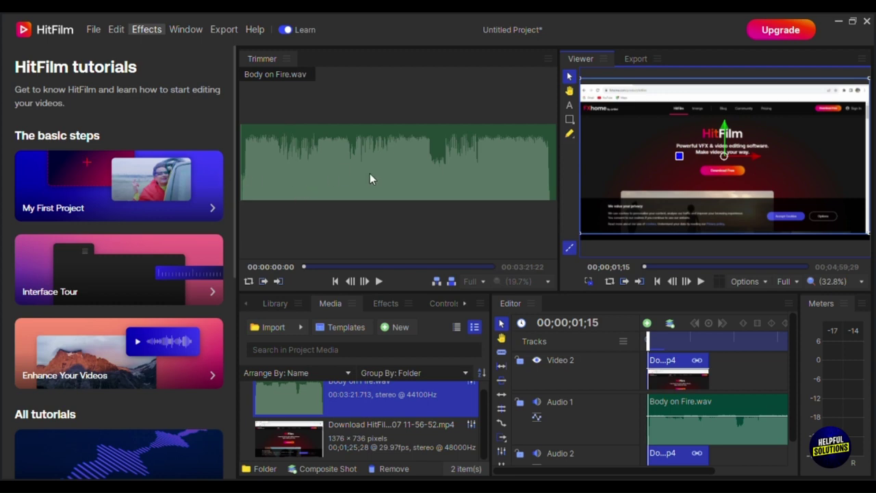
Close the open menu and bring up the FXhome pricing page for upgrading HitFilm
{"action": "left_click", "coordinate": [306, 228]}
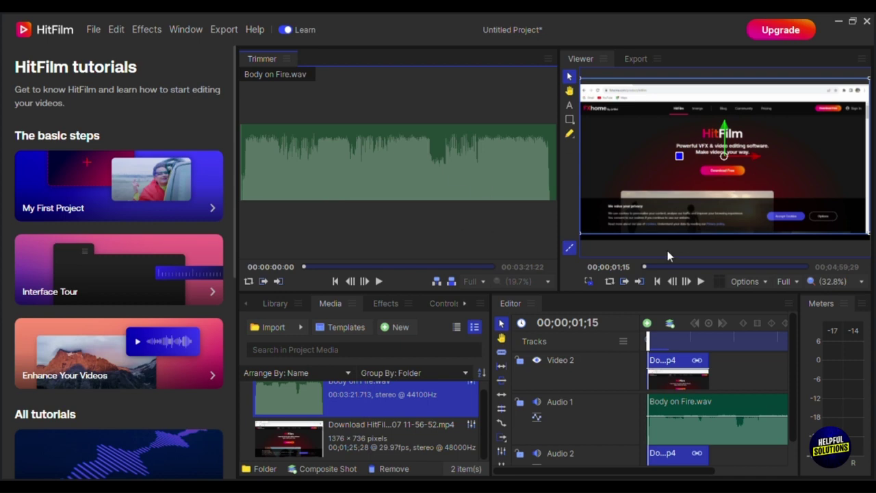
{"action": "left_click", "coordinate": [765, 21]}
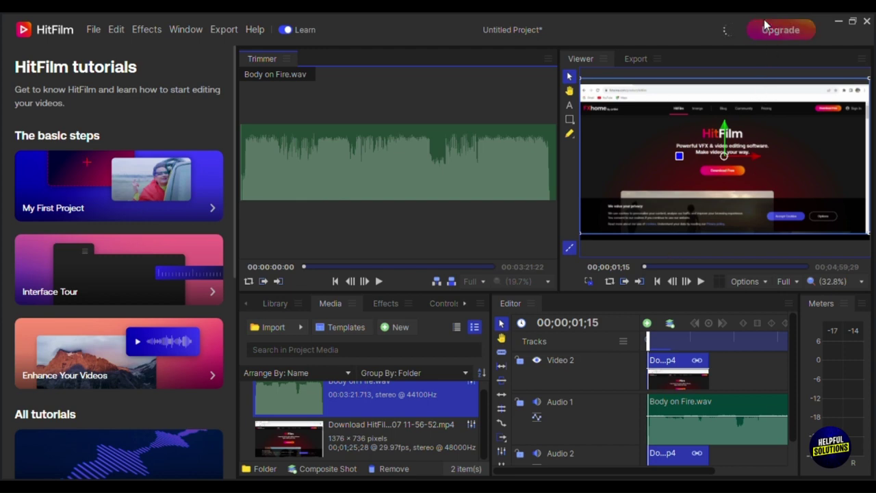